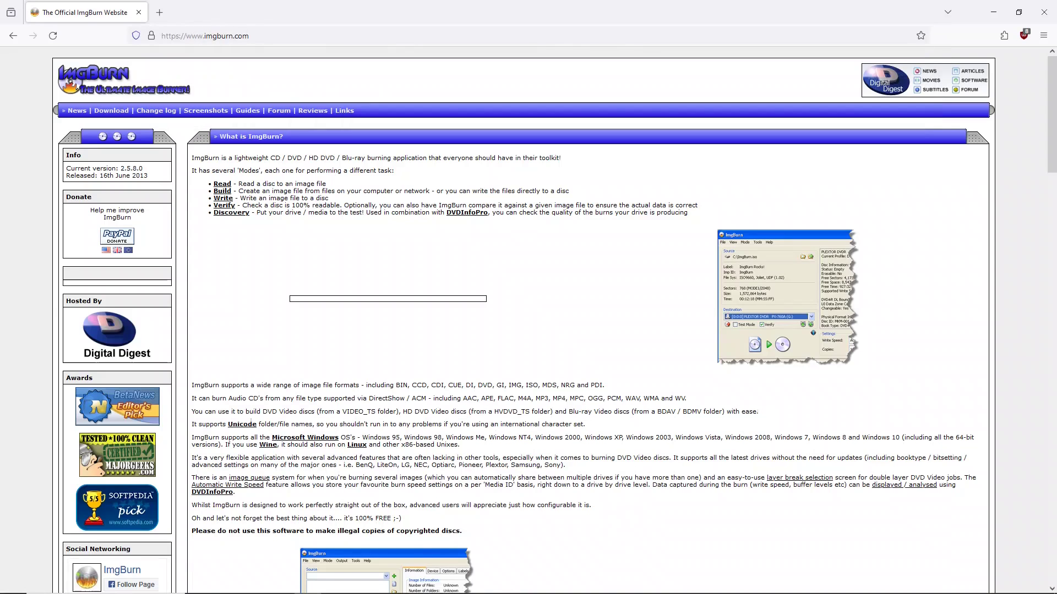
# Step: Download the ImgBurn 2.5.8.0 installer from imgburn.com and run SetupImgBurn_2.5.8.0.exe
pyautogui.click(110, 112)
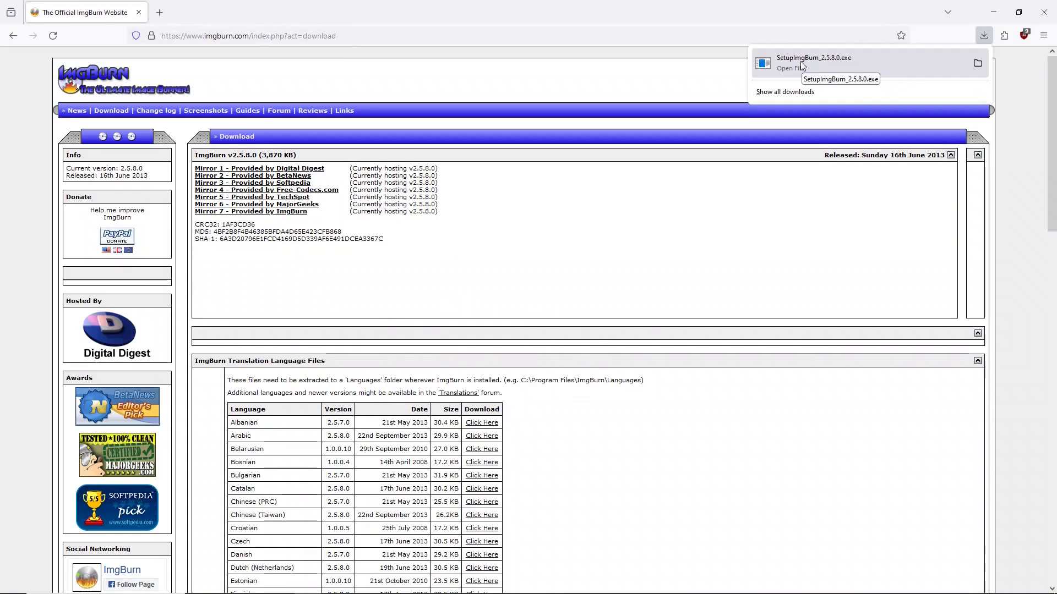
pyautogui.click(801, 66)
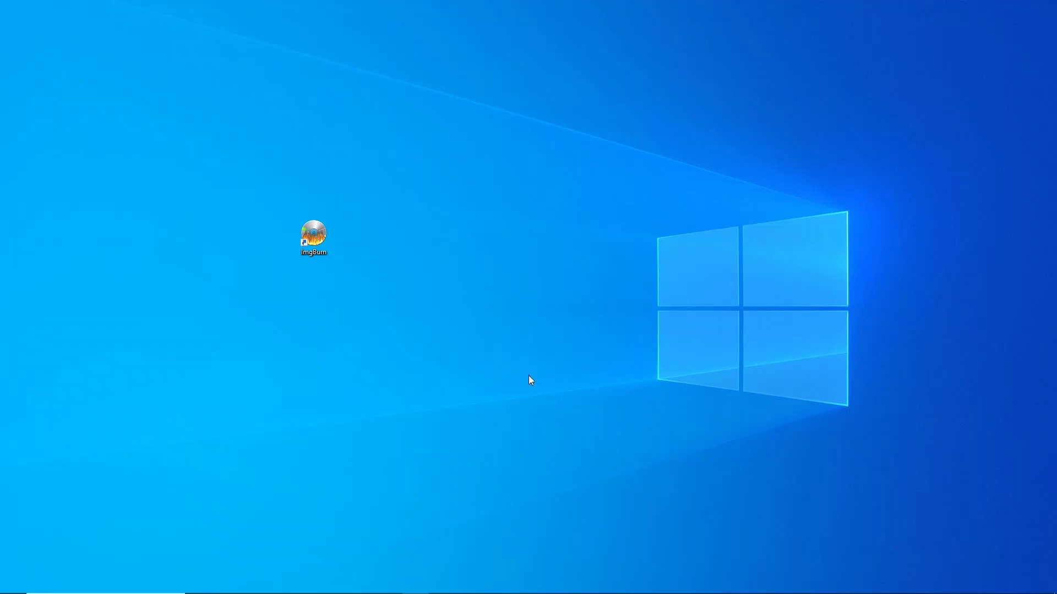
# Step: Make a new desktop folder named 'ISO Files', then start ImgBurn from its shortcut
pyautogui.rightClick(363, 242)
pyautogui.moveTo(405, 347)
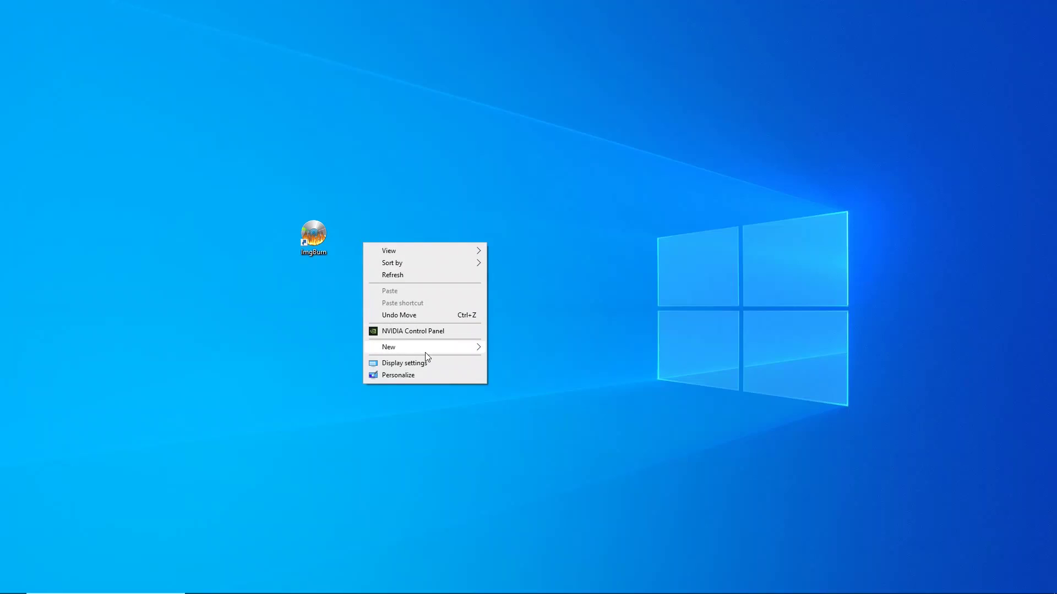
pyautogui.click(510, 348)
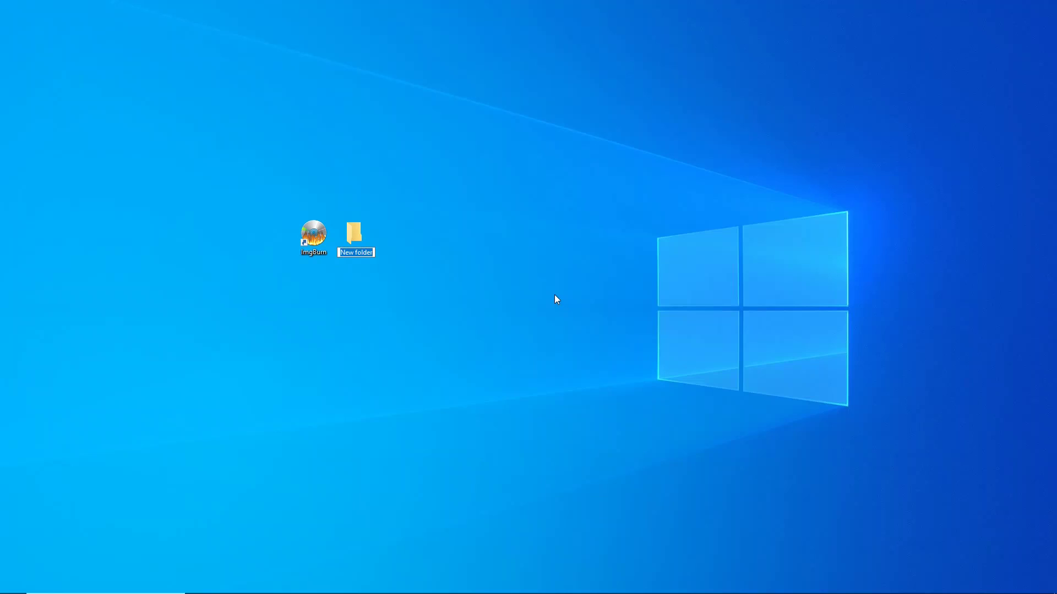
pyautogui.write('IS')
pyautogui.write('O Files')
pyautogui.press('Return')
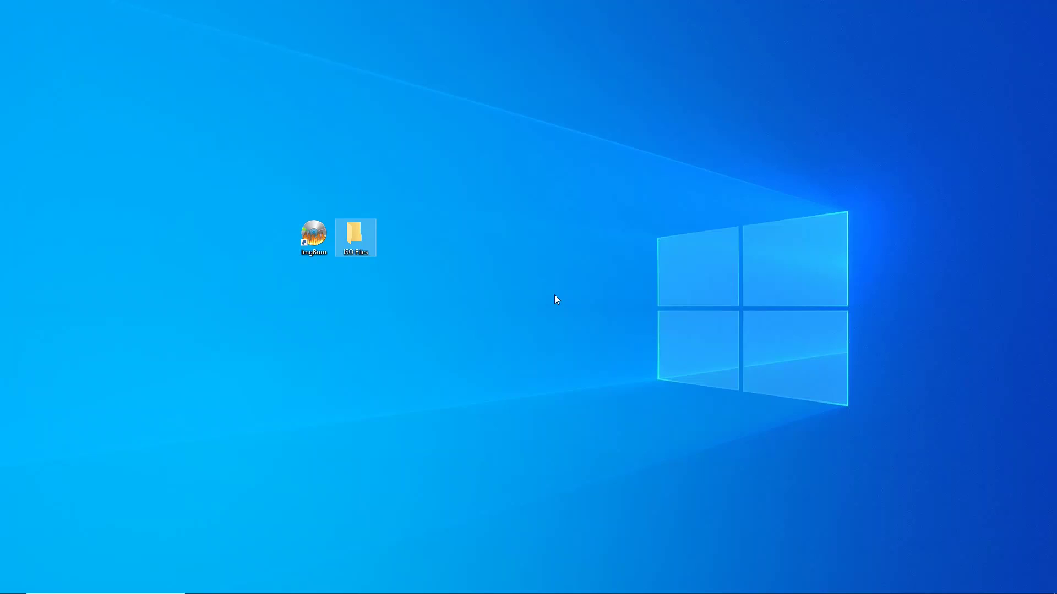
pyautogui.press('Left')
pyautogui.press('Return')
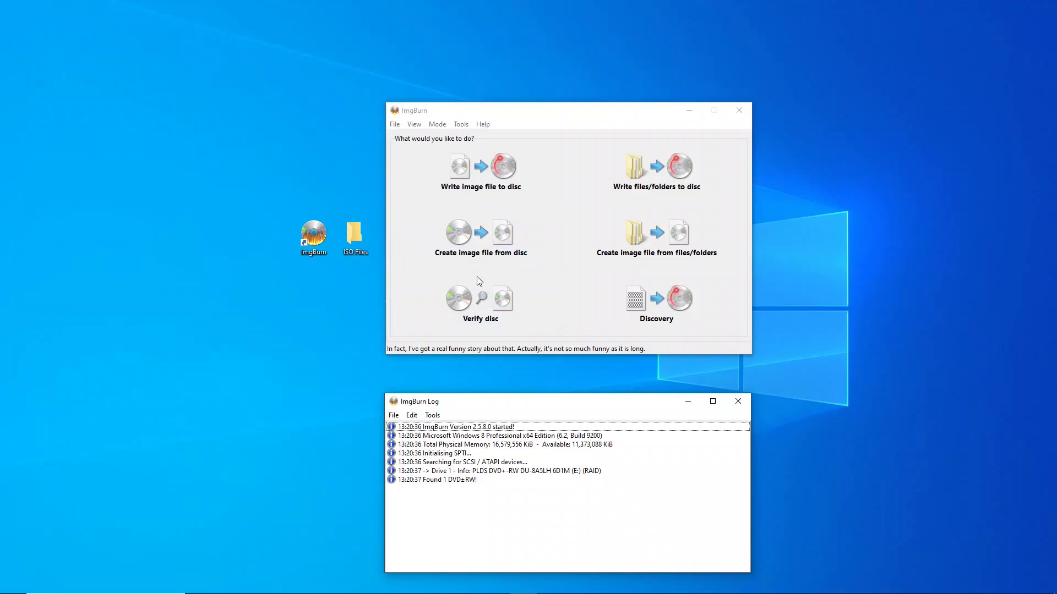
# Step: Choose 'Create image file from disc' and browse for the Destination file location
pyautogui.click(478, 242)
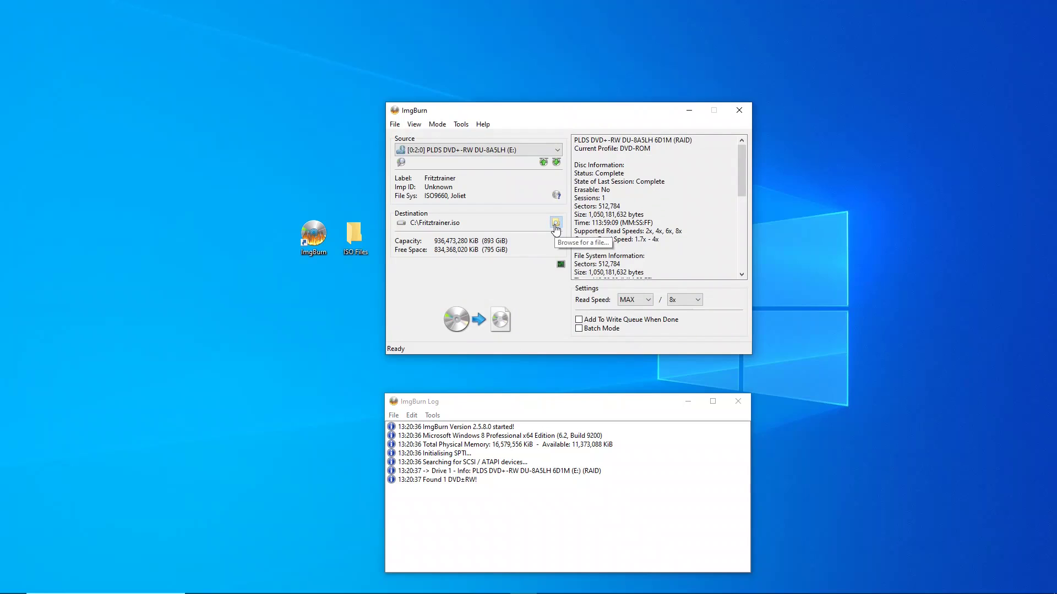
pyautogui.click(556, 224)
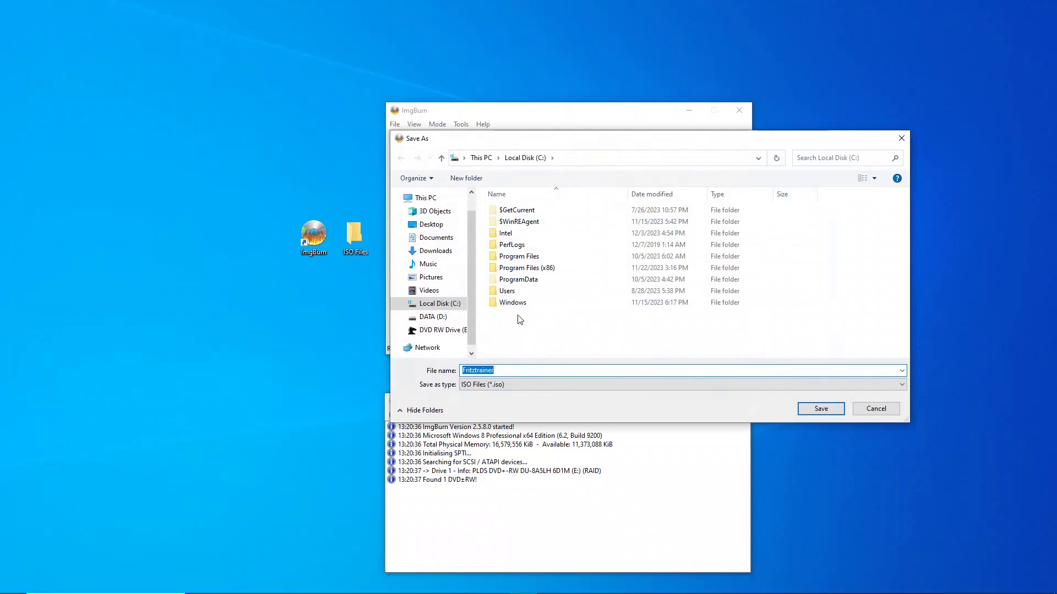
# Step: Save the image as ChessDVD inside the desktop's ISO Files folder
pyautogui.click(435, 226)
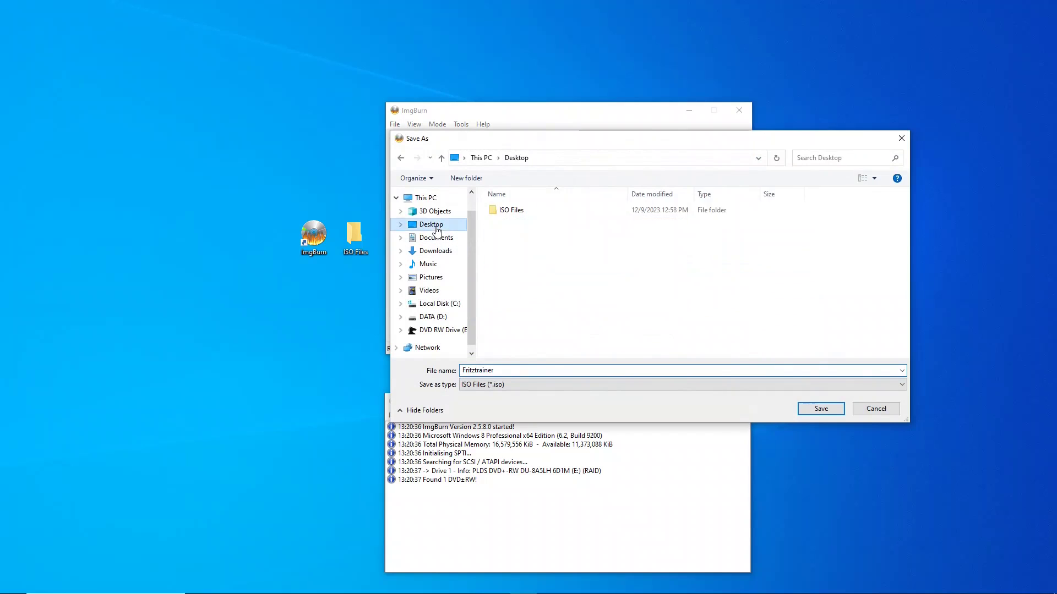
pyautogui.doubleClick(515, 212)
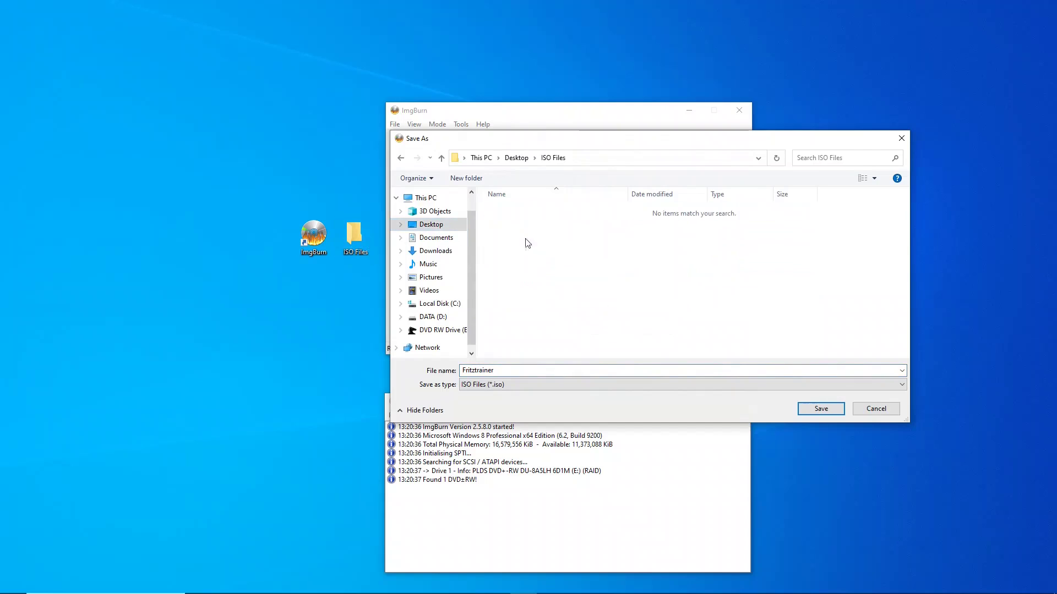
pyautogui.write('D')
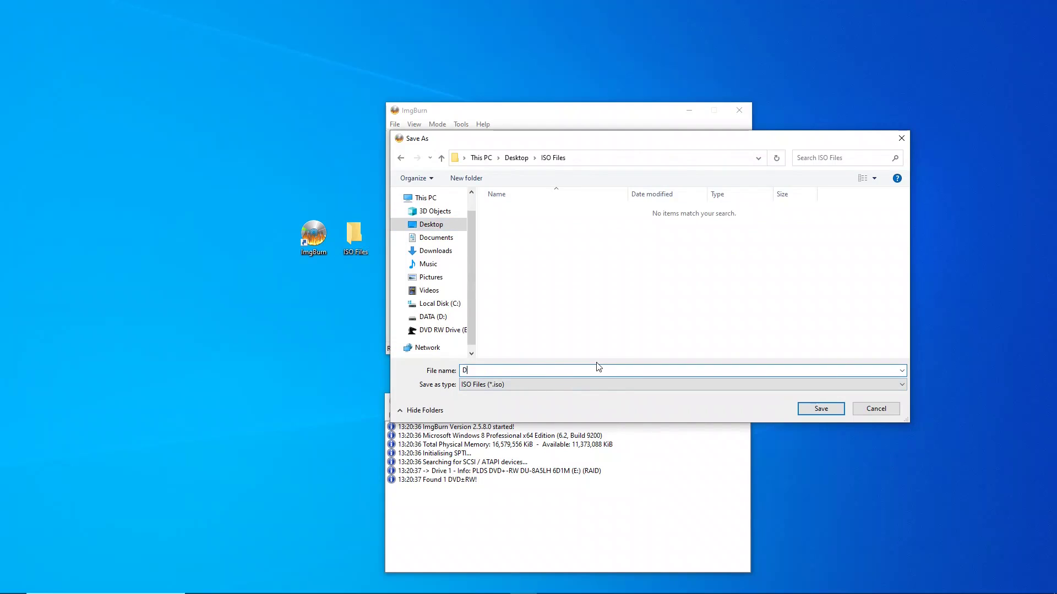
pyautogui.write('hes')
pyautogui.write('sDVD')
pyautogui.click(820, 409)
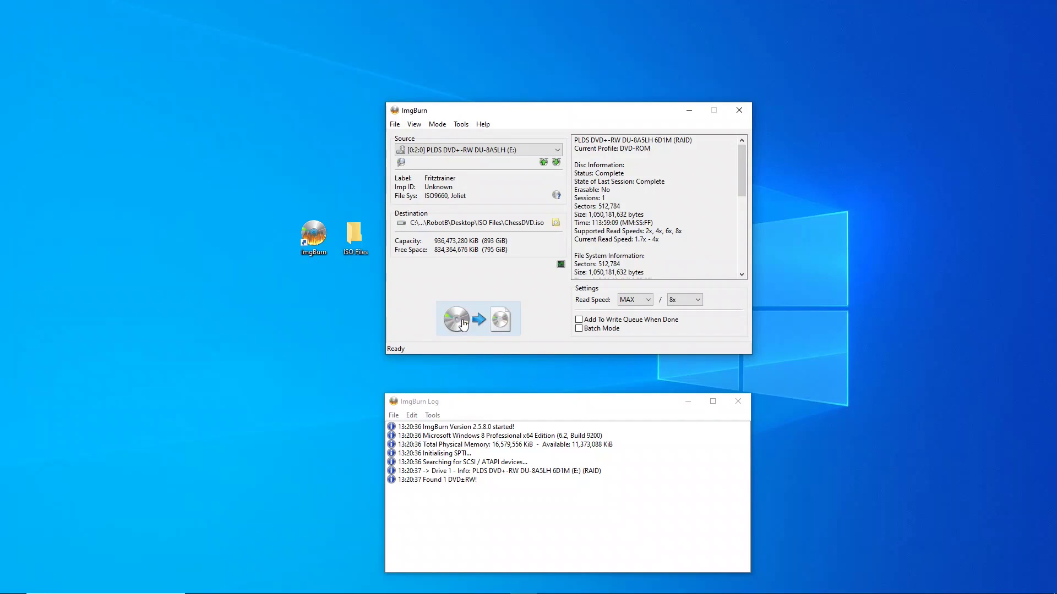
# Step: Read the Fritztrainer disc into ChessDVD.iso, acknowledge the completion message, and close ImgBurn
pyautogui.click(480, 322)
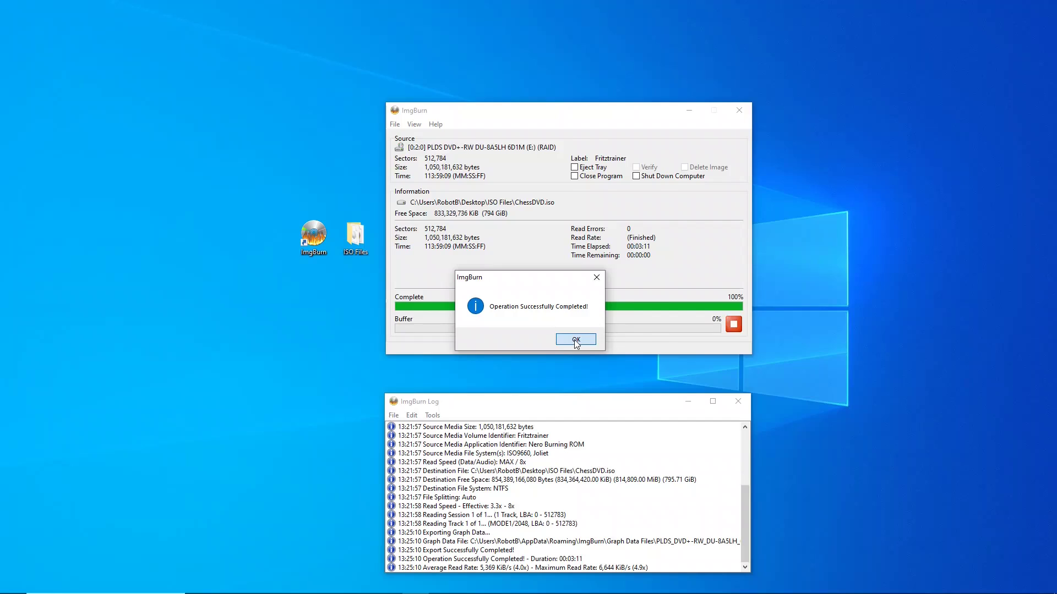
pyautogui.click(576, 341)
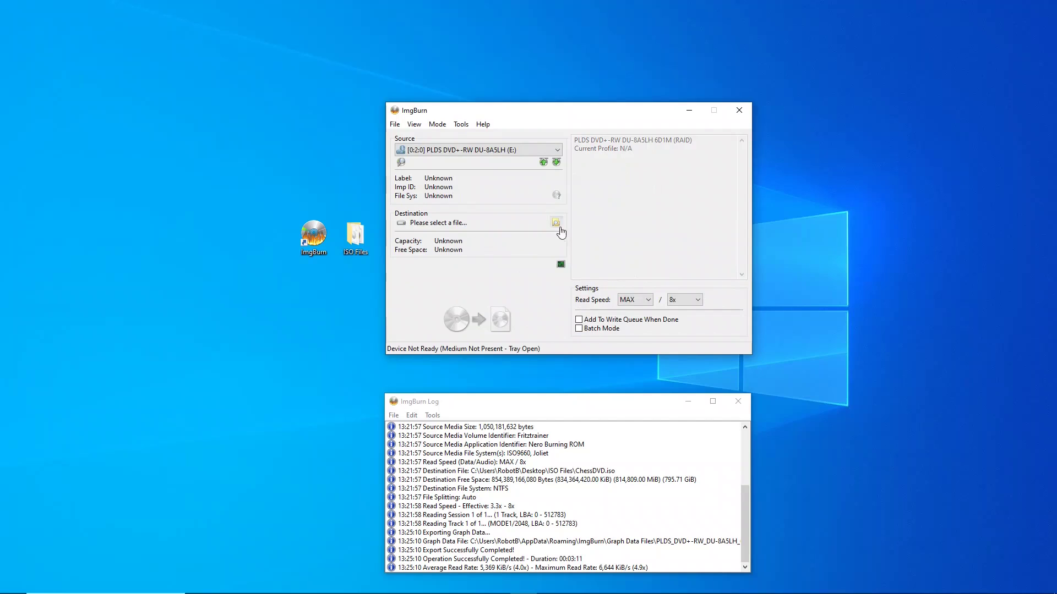
pyautogui.click(739, 116)
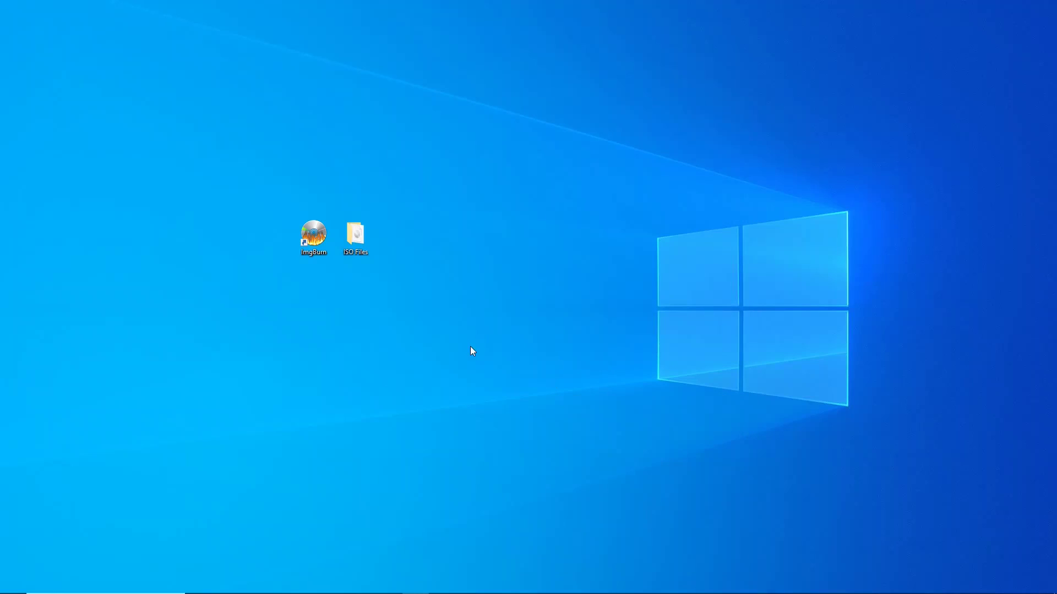
# Step: Mount ChessDVD from ISO Files and run Setup from the Fritztrainer DVD Drive (F:)
pyautogui.doubleClick(357, 238)
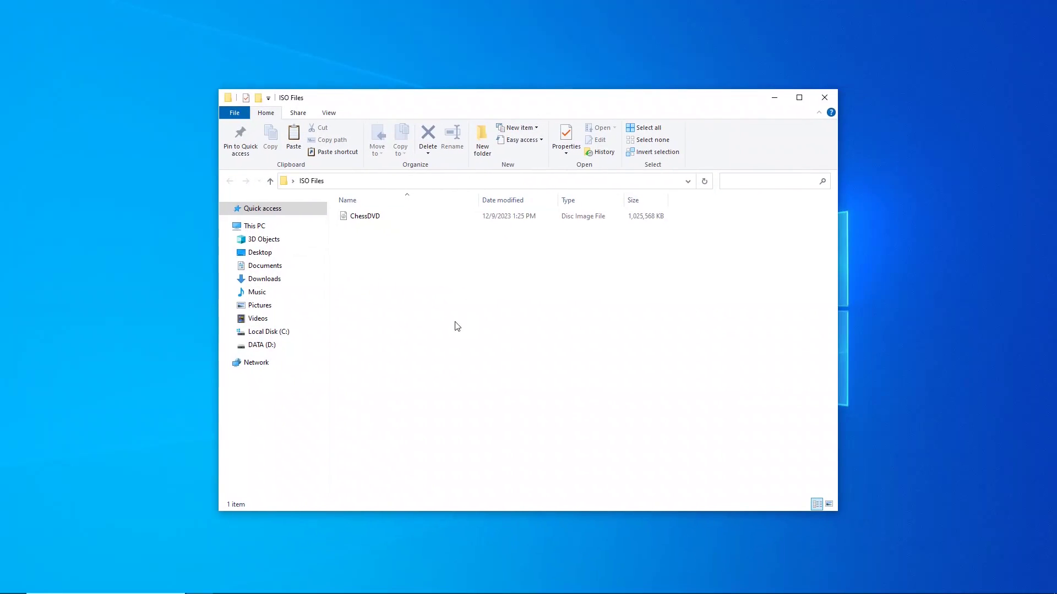
pyautogui.doubleClick(360, 216)
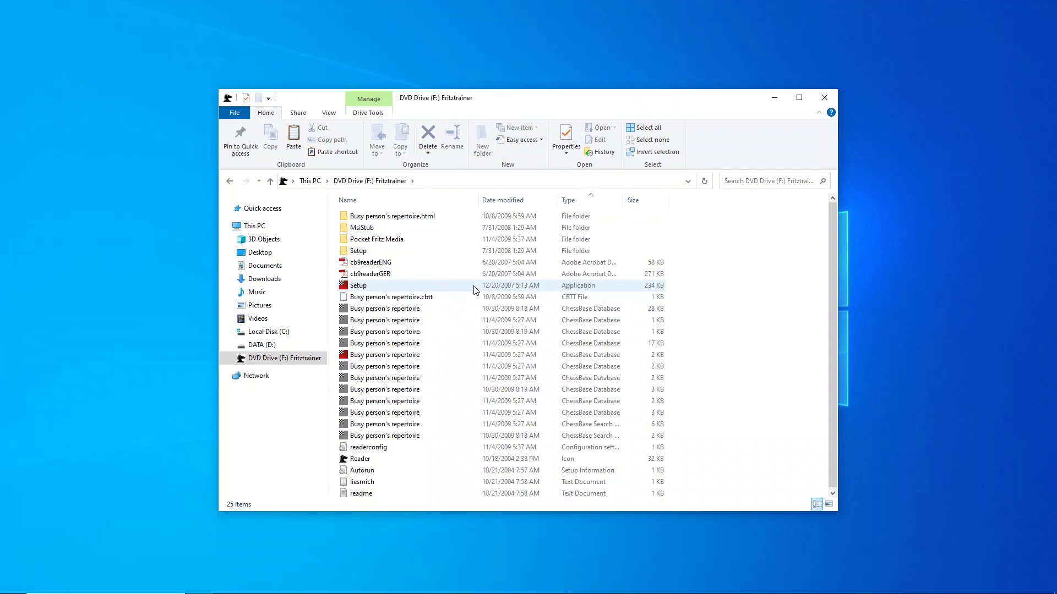
pyautogui.doubleClick(474, 289)
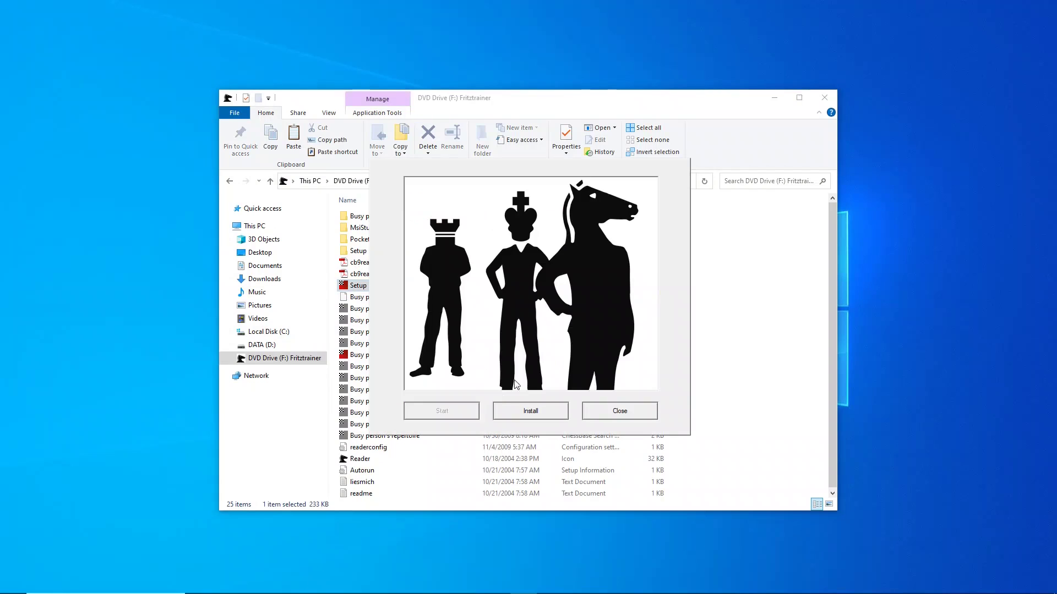
# Step: Install ChessBase Reader in English, choosing to restart the computer later
pyautogui.click(527, 414)
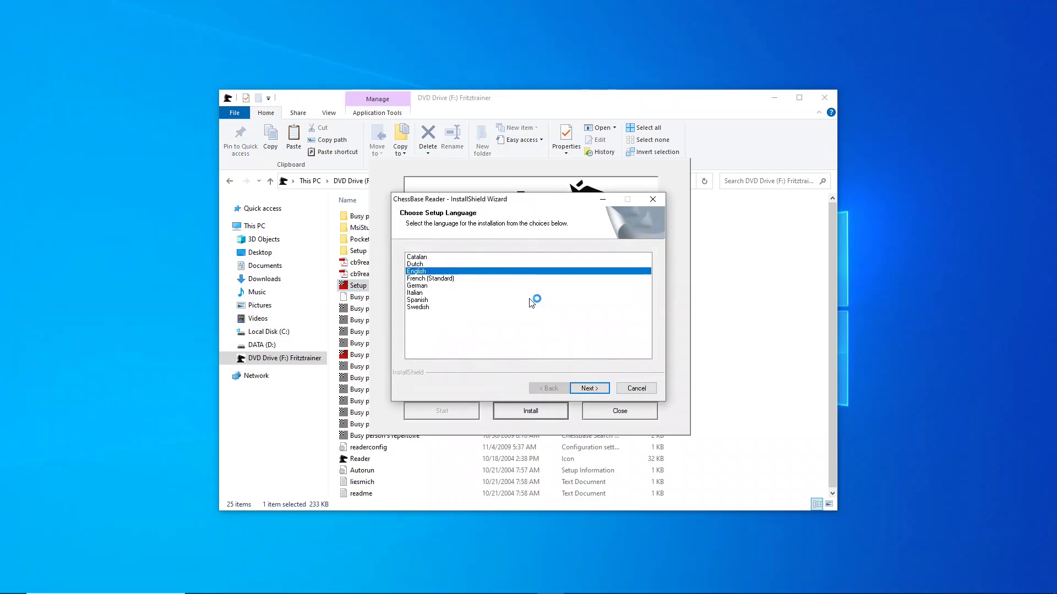
pyautogui.click(589, 390)
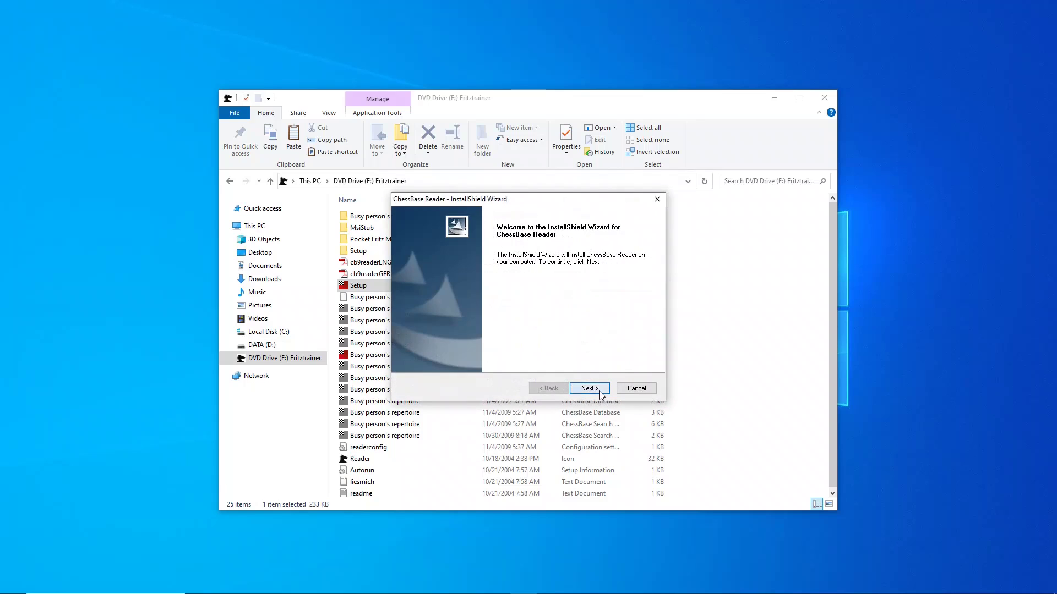
pyautogui.click(593, 389)
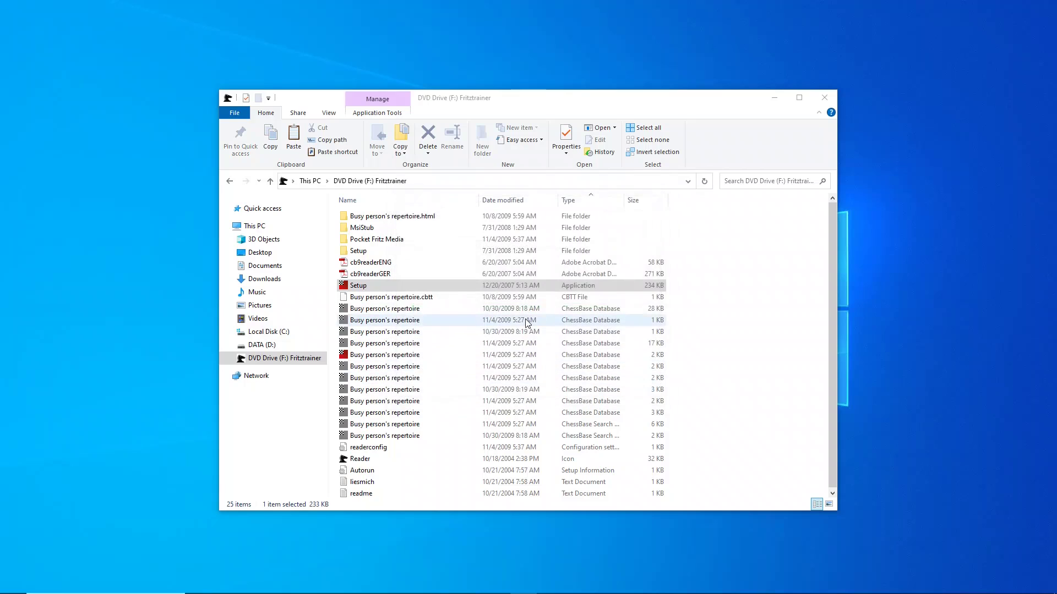
pyautogui.click(492, 306)
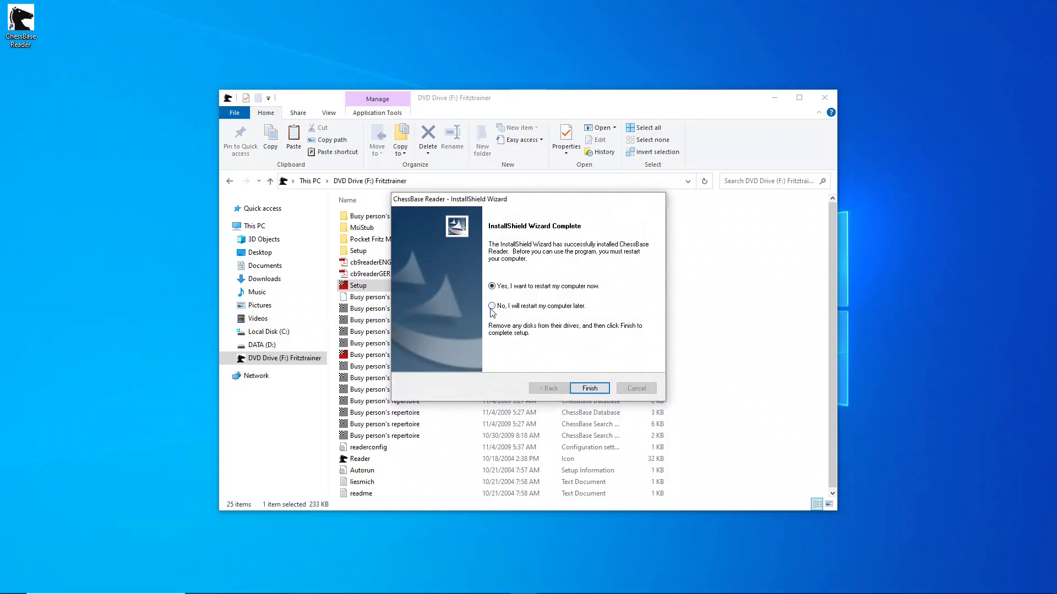
pyautogui.click(588, 388)
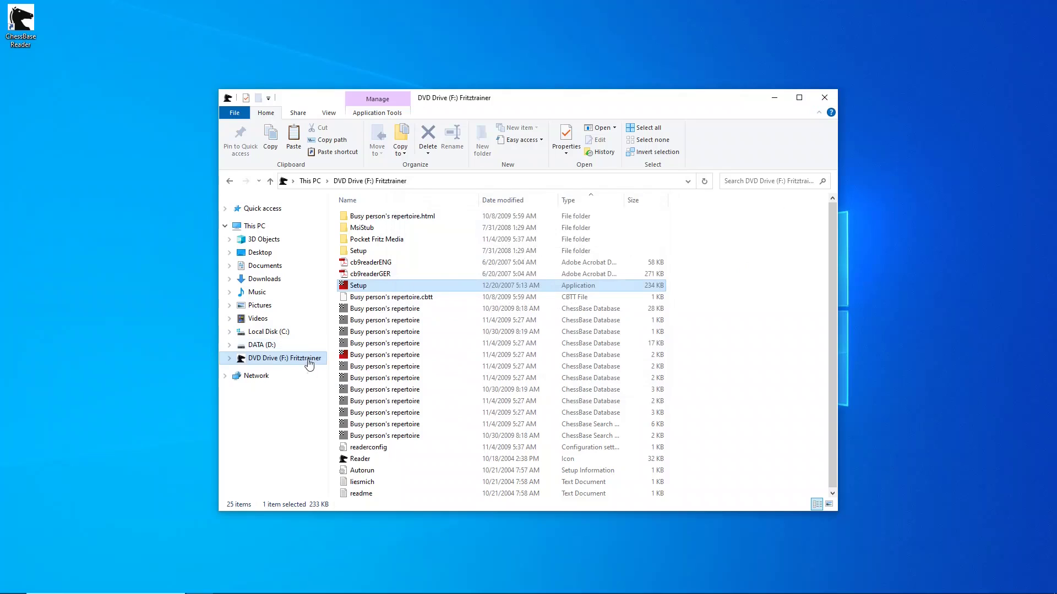
# Step: Close the DVD drive window and move the ChessBase Reader shortcut beside ImgBurn
pyautogui.moveTo(256, 375)
pyautogui.click(260, 360)
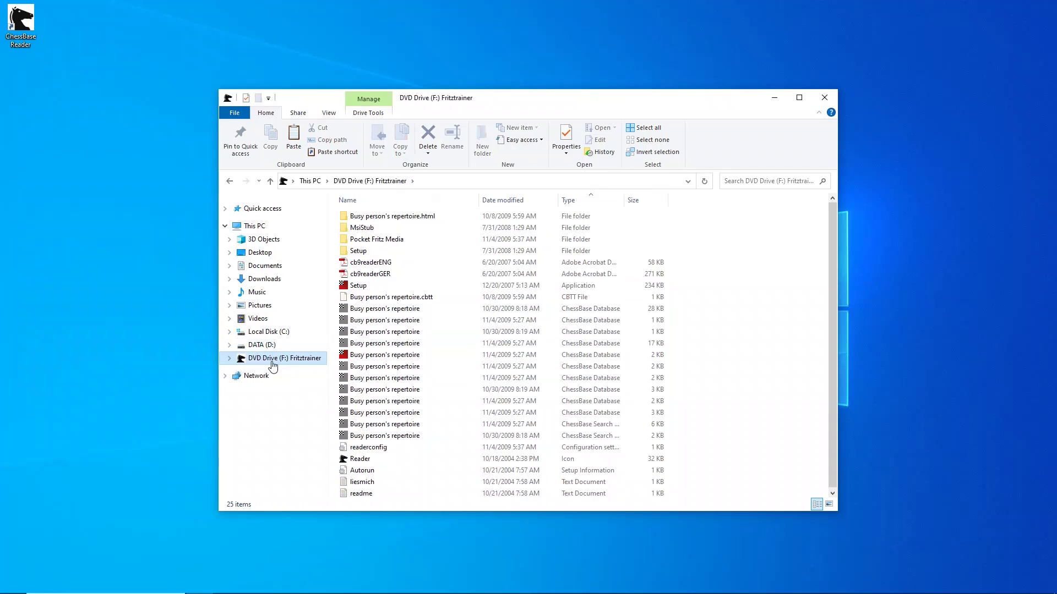
pyautogui.click(825, 100)
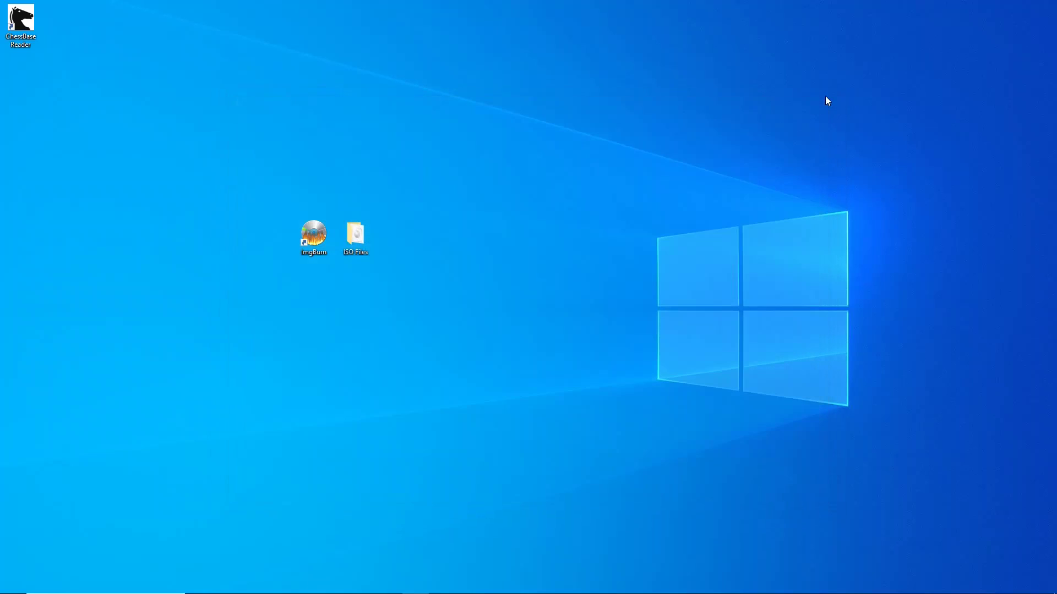
pyautogui.moveTo(42, 35); pyautogui.dragTo(164, 148)
pyautogui.moveTo(274, 249); pyautogui.dragTo(272, 248)
# Step: Eject DVD Drive (F:) from the ISO Files window, then close that window
pyautogui.doubleClick(348, 237)
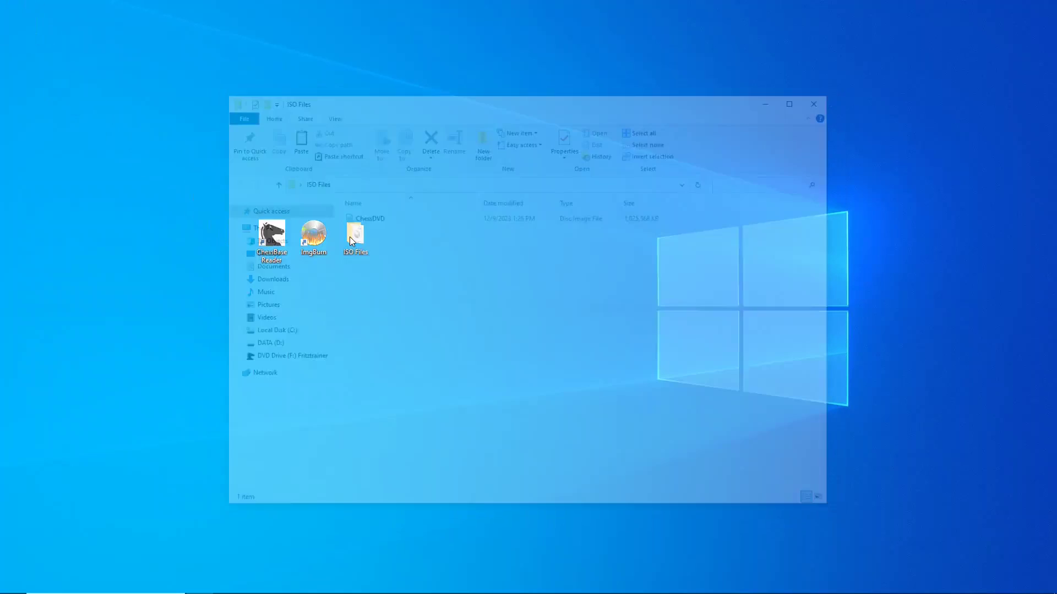
pyautogui.rightClick(269, 365)
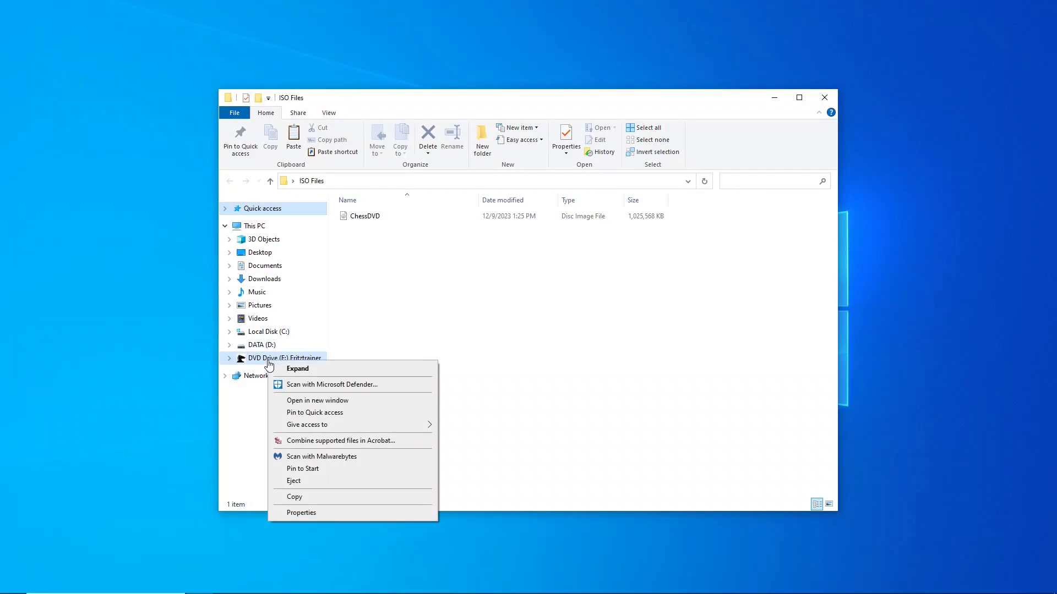
pyautogui.click(293, 481)
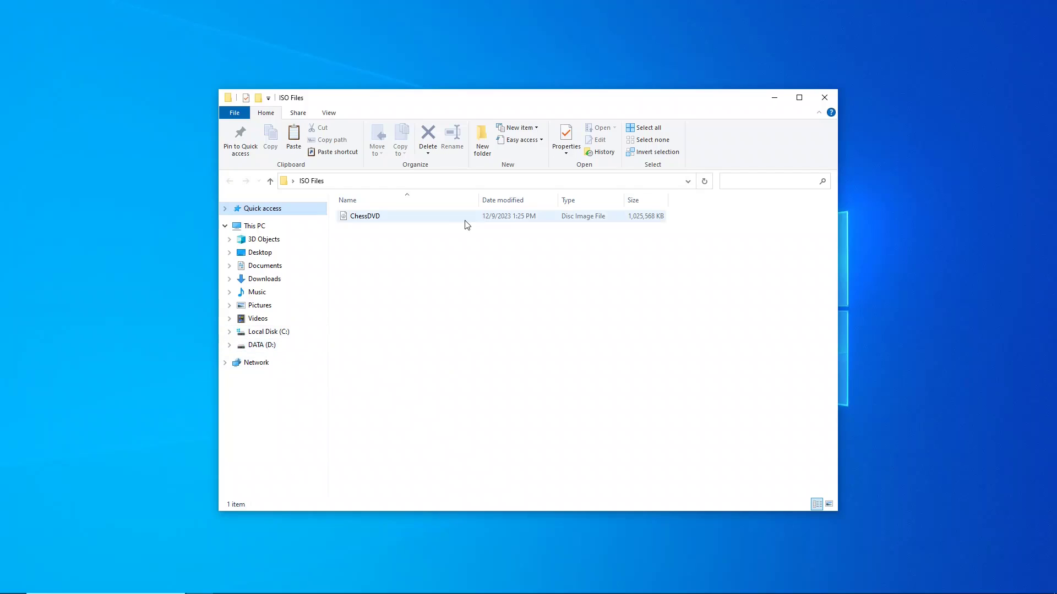
pyautogui.moveTo(478, 224)
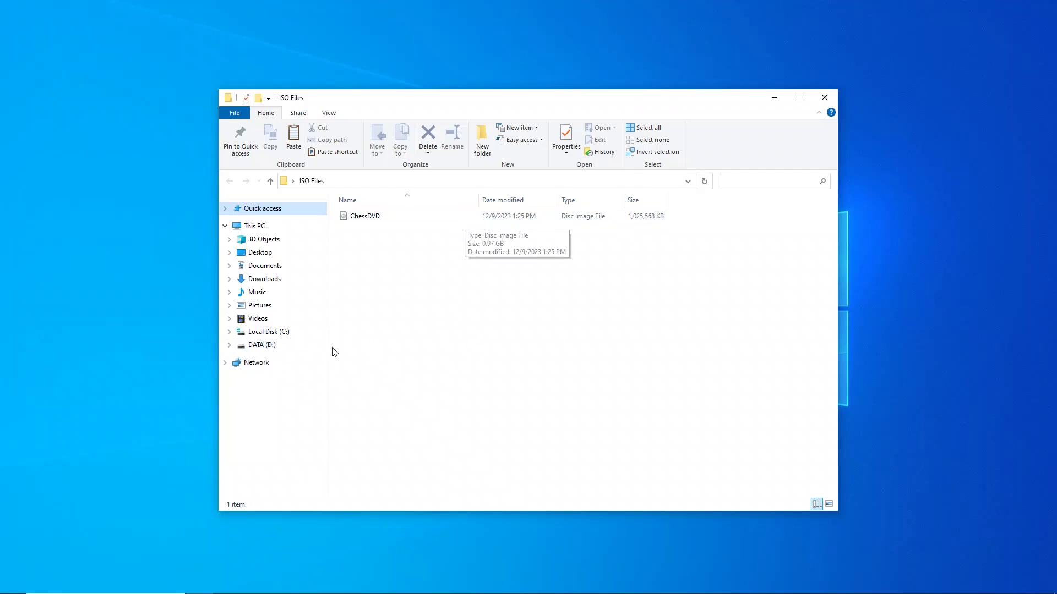
pyautogui.click(825, 99)
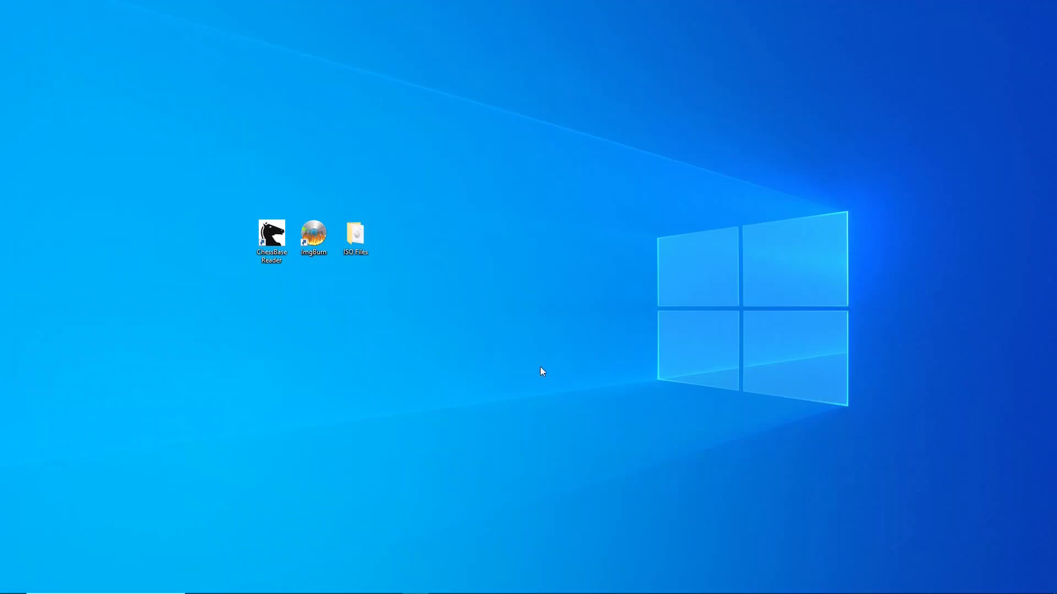
pyautogui.doubleClick(367, 243)
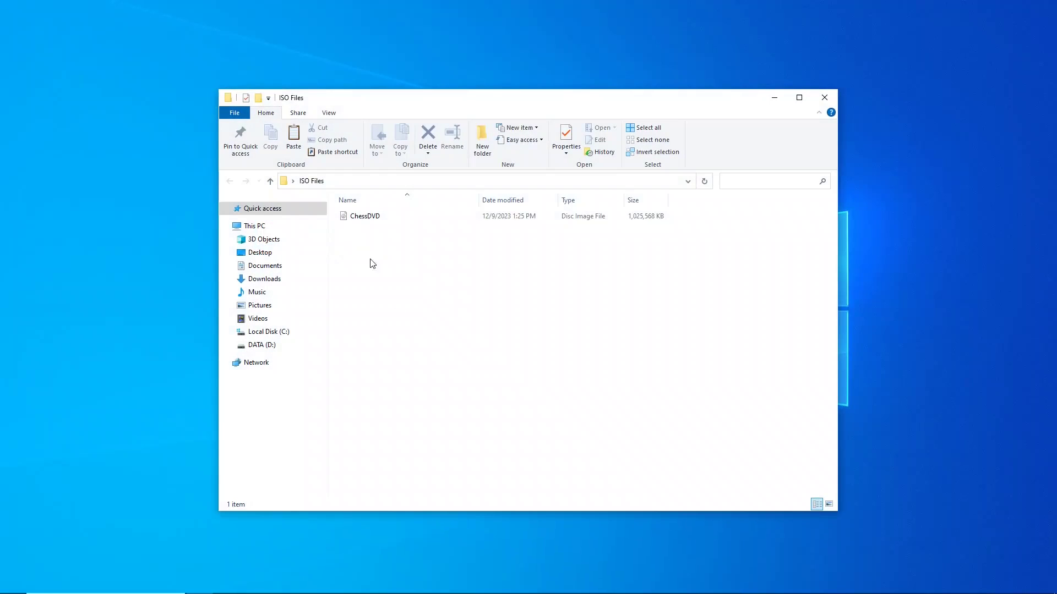
pyautogui.doubleClick(372, 218)
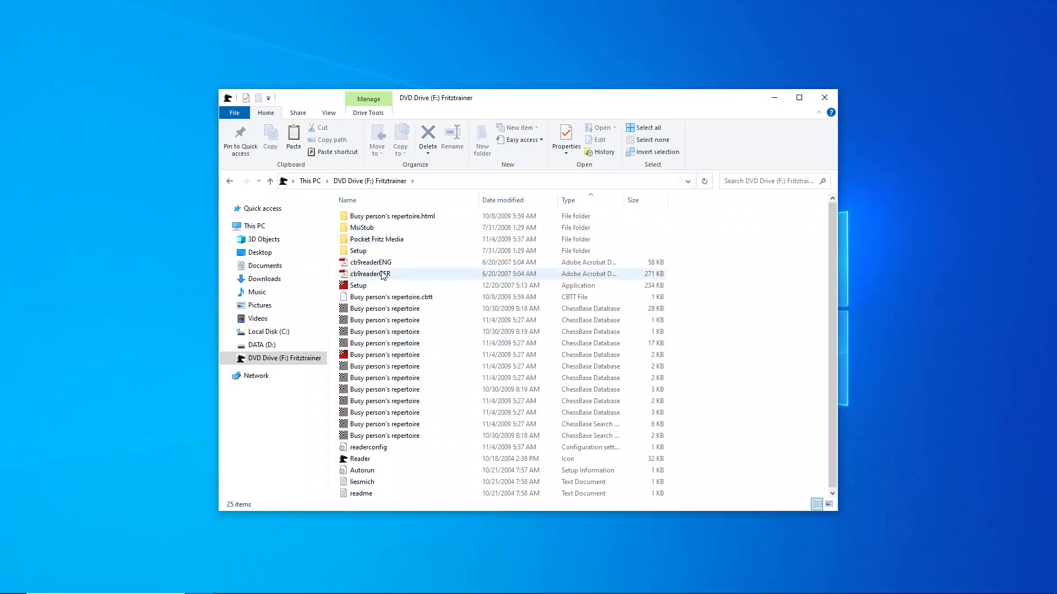
pyautogui.rightClick(283, 359)
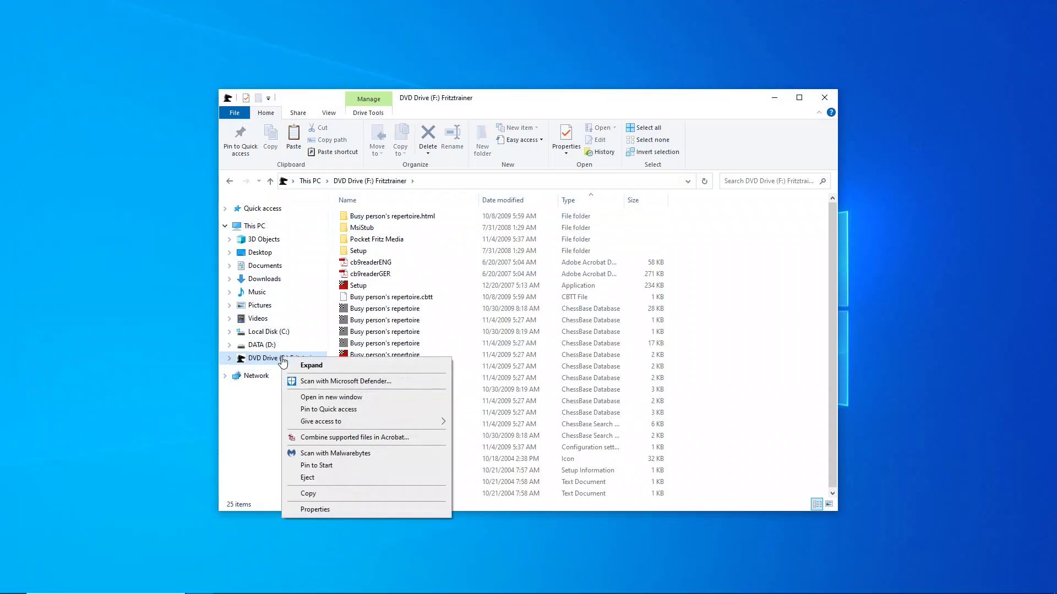
pyautogui.click(329, 482)
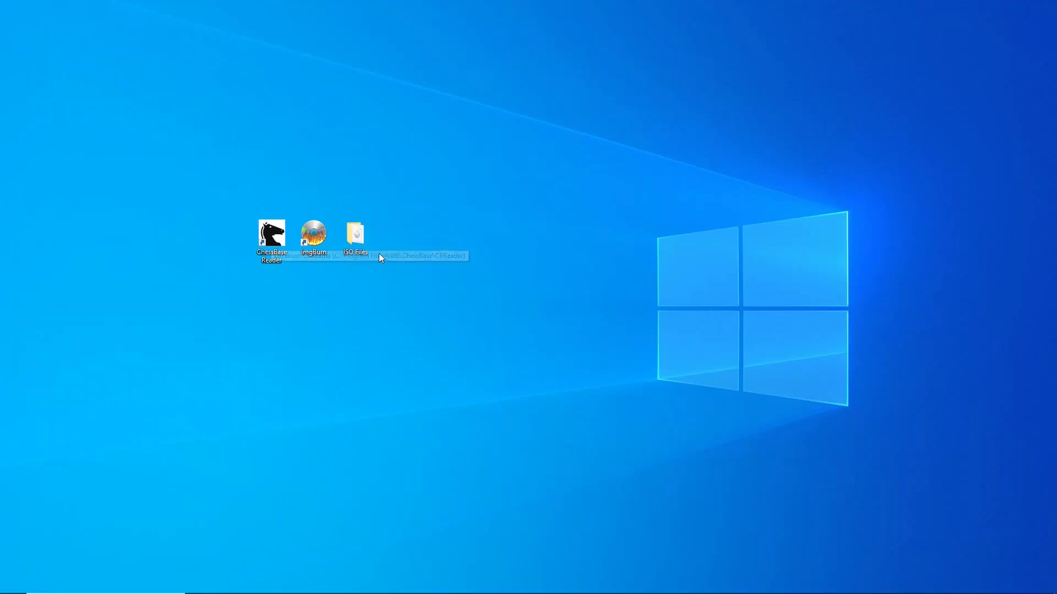
# Step: Launch ChessBase Reader and cancel the Select Database dialog
pyautogui.doubleClick(271, 243)
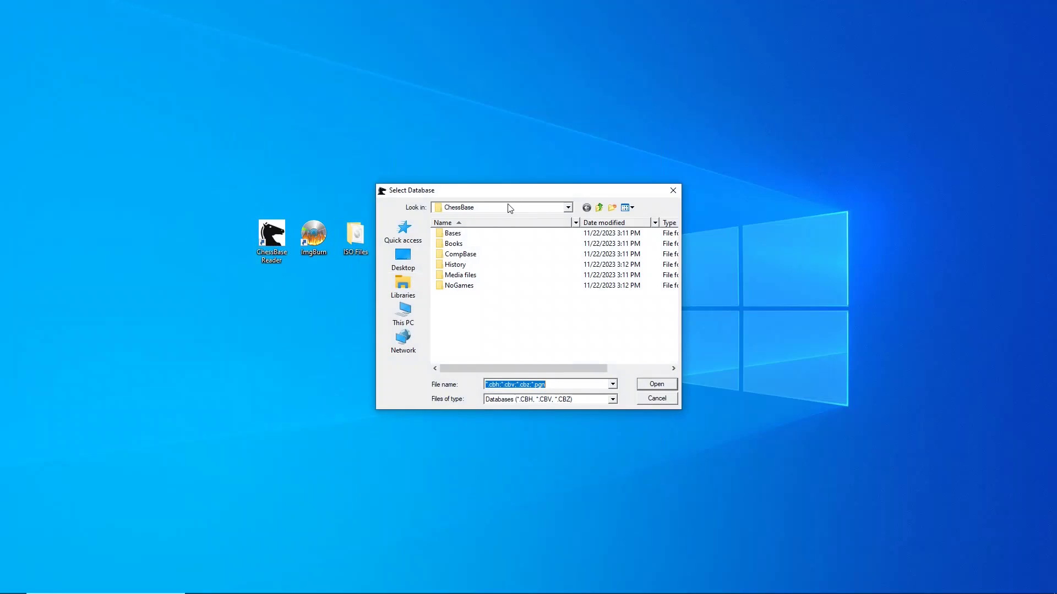
pyautogui.moveTo(519, 195); pyautogui.dragTo(530, 181)
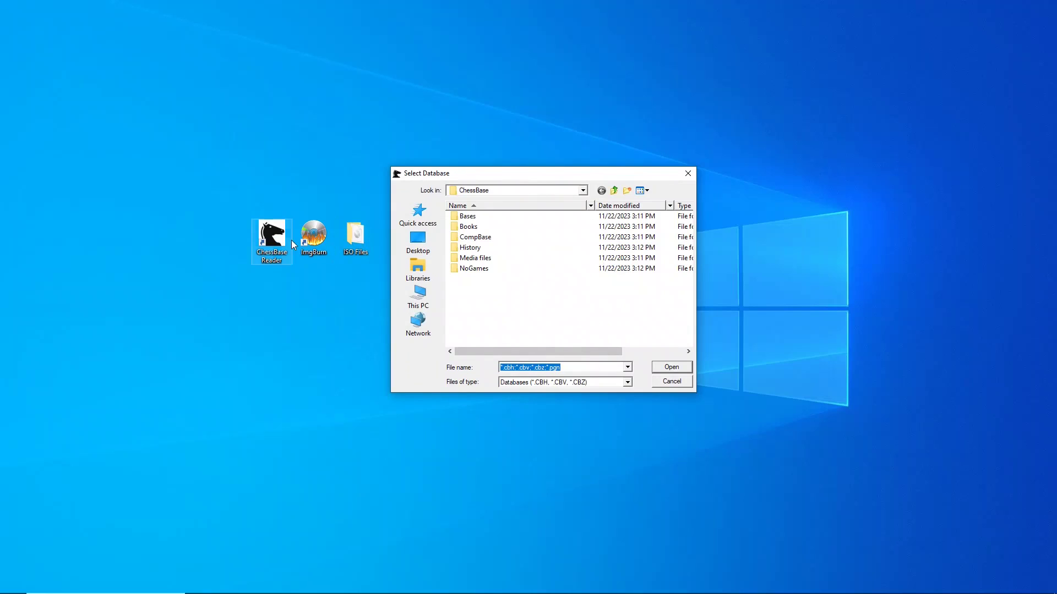
pyautogui.click(661, 386)
# Step: Mount ChessDVD from ISO Files and relaunch ChessBase Reader to open the Fritztrainer course
pyautogui.doubleClick(358, 237)
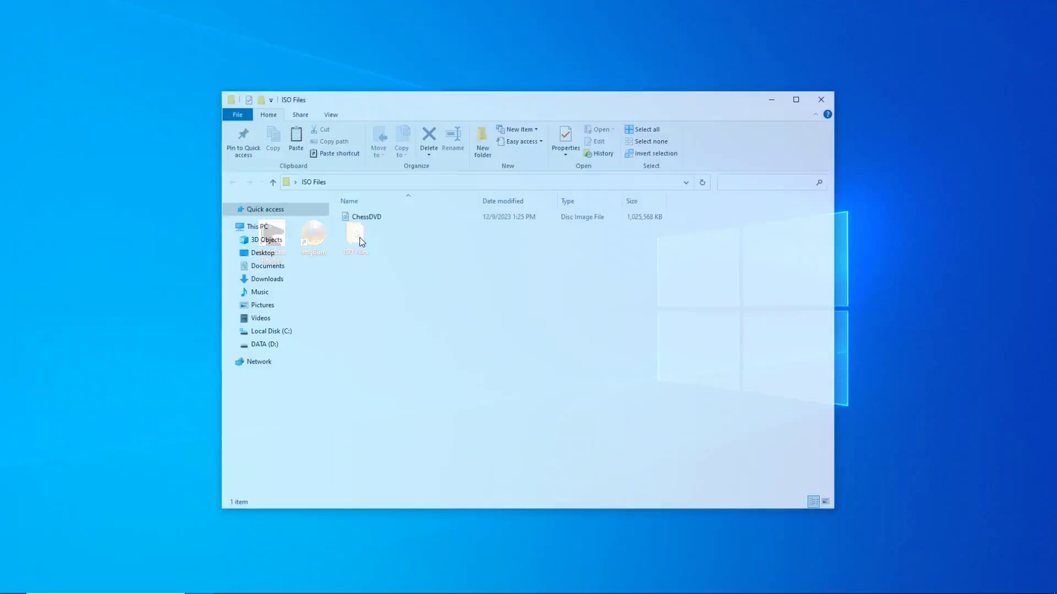
pyautogui.doubleClick(364, 217)
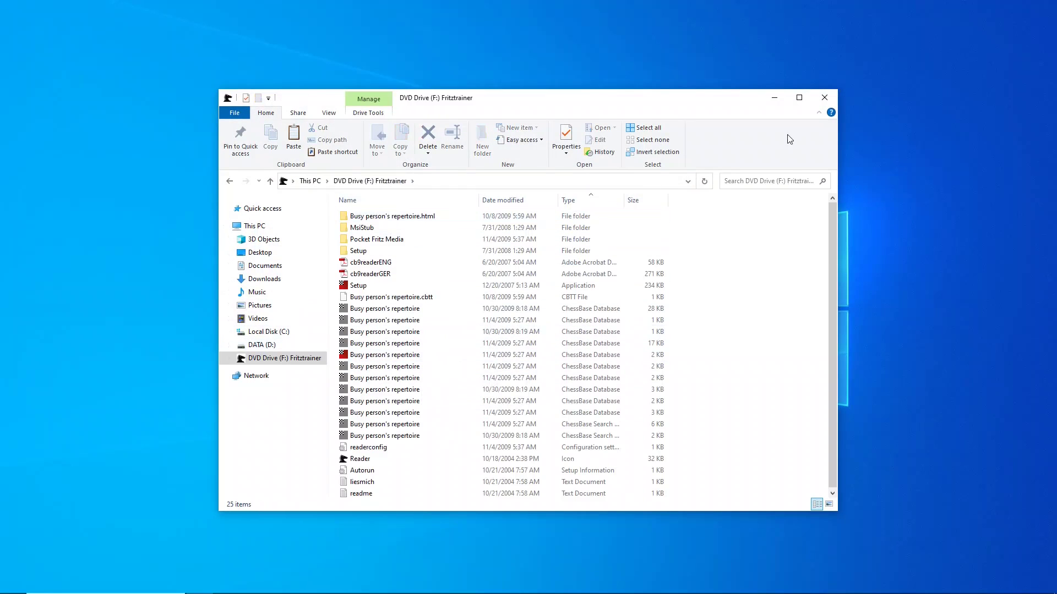
pyautogui.click(822, 98)
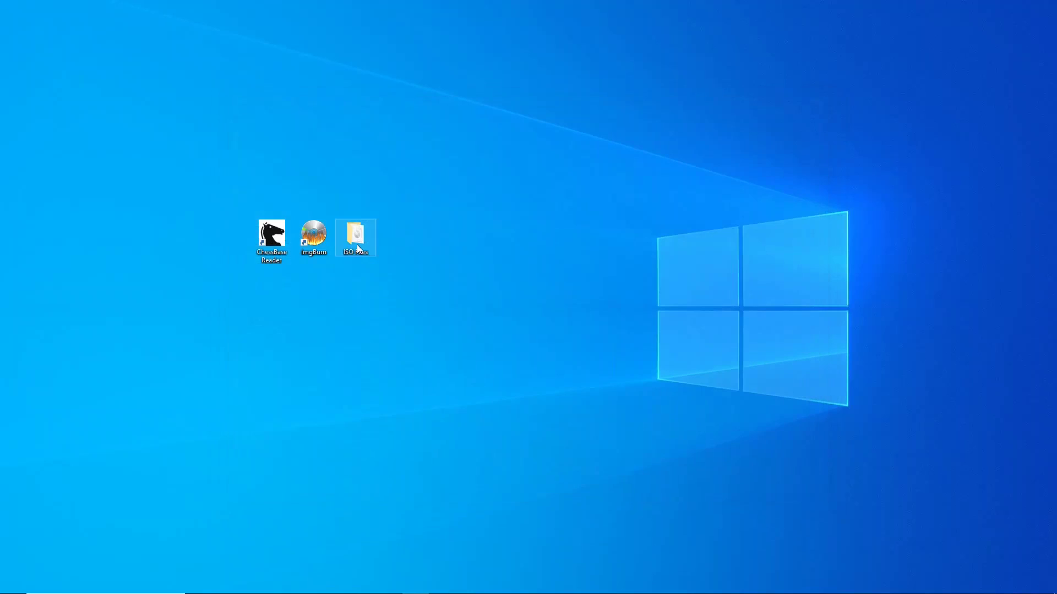
pyautogui.doubleClick(271, 238)
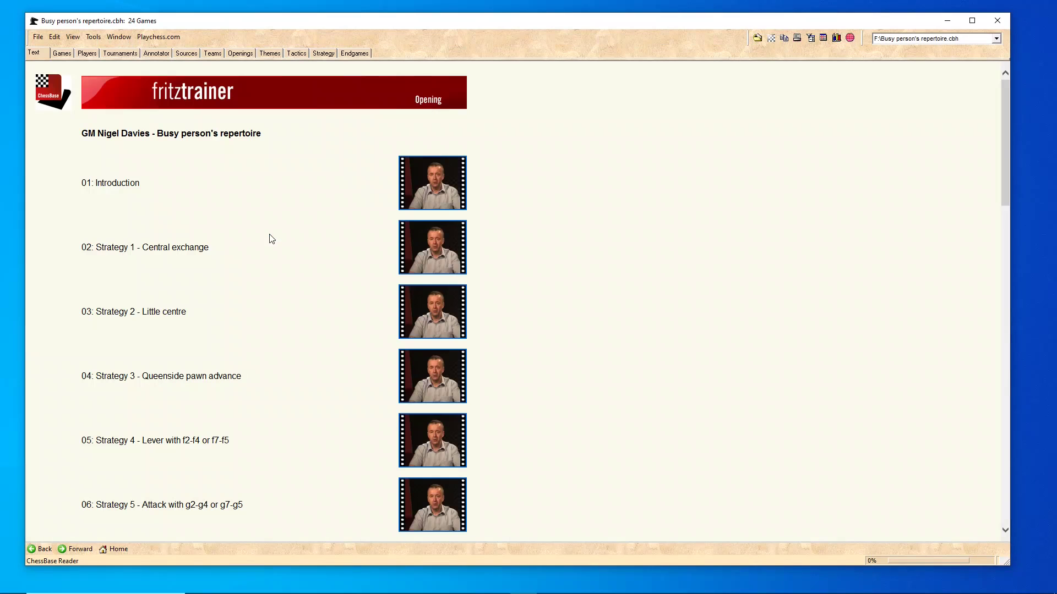